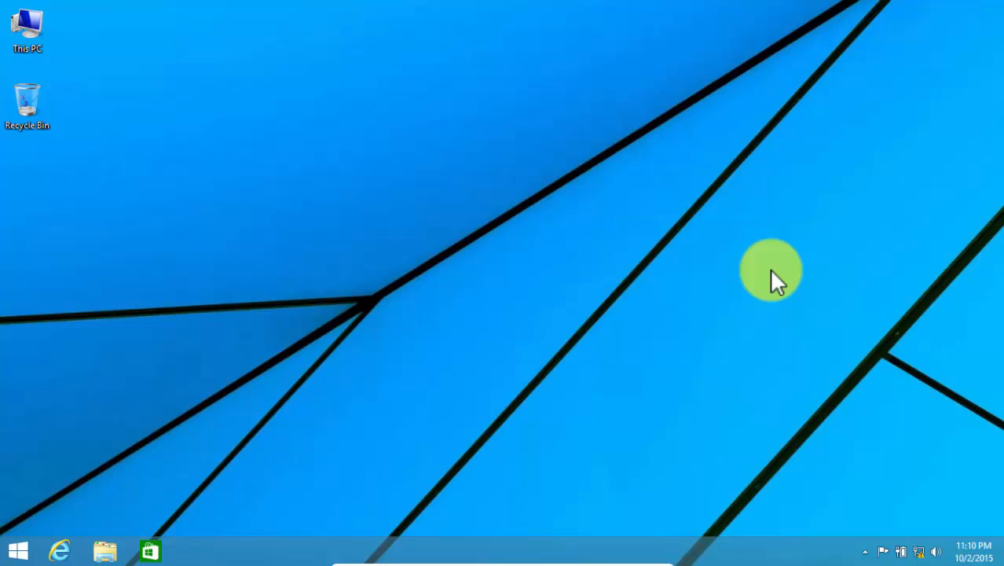
Refresh the desktop and view this computer's system properties from This PC
right_click(763, 248)
left_click(802, 290)
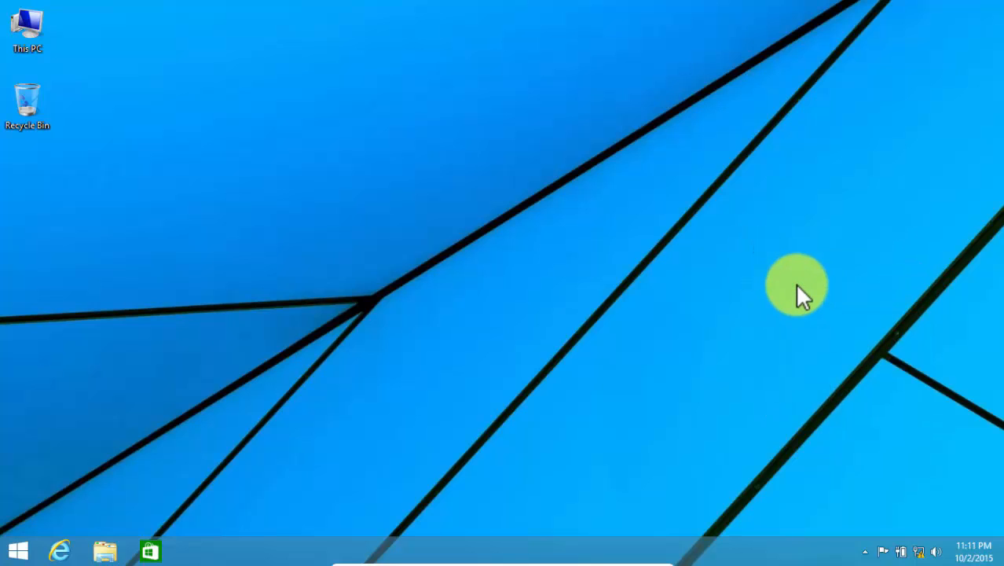
right_click(24, 28)
left_click(77, 185)
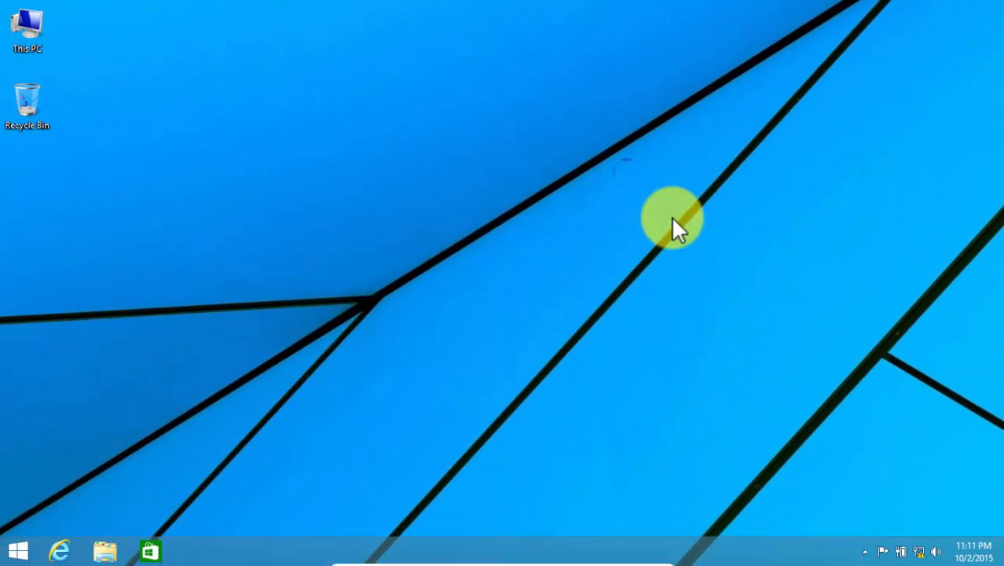
Browse into CD Drive (D:) from This PC and select the setup application
double_click(33, 27)
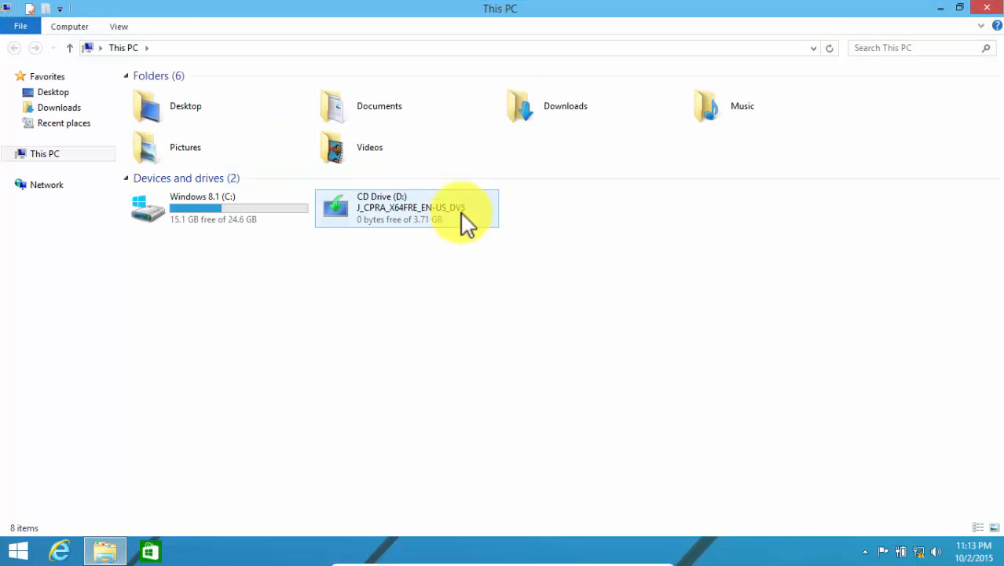
left_click(417, 216)
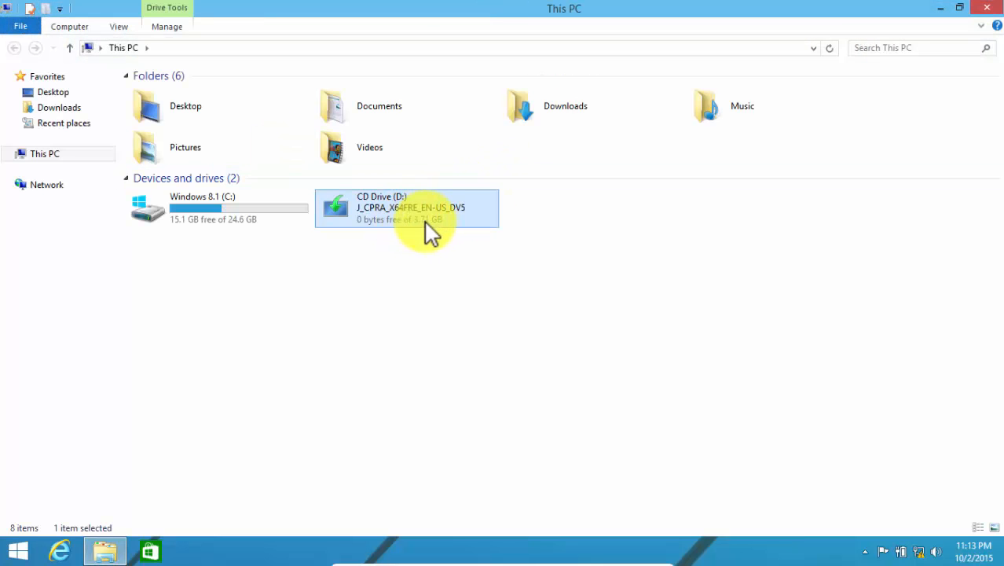
mouse_move(405, 216)
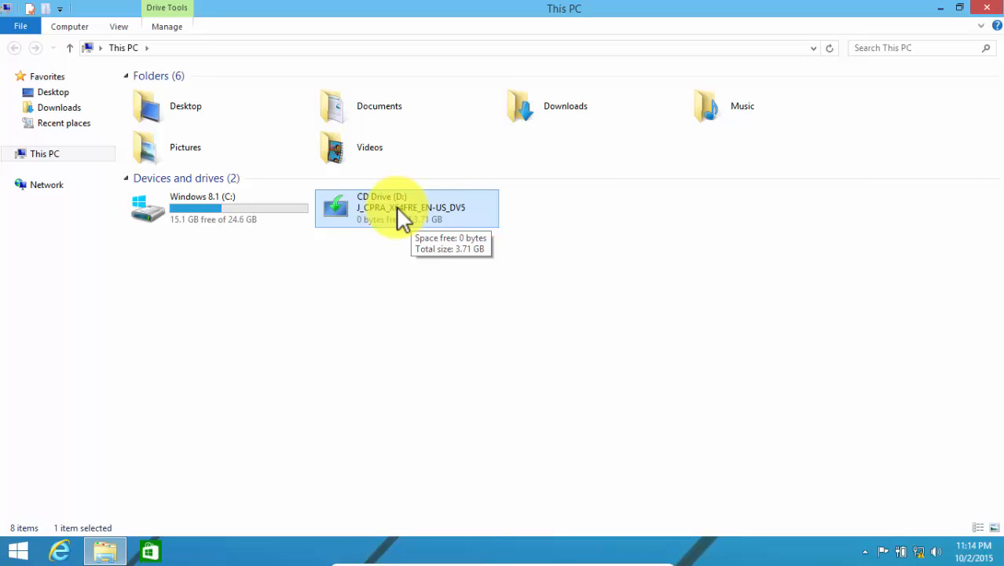
right_click(402, 210)
left_click(433, 247)
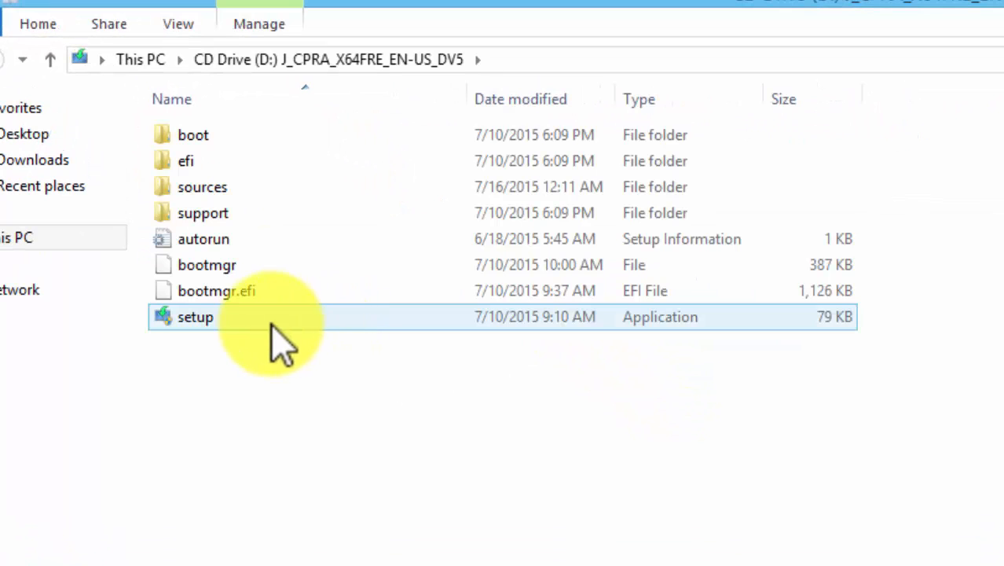
left_click(268, 327)
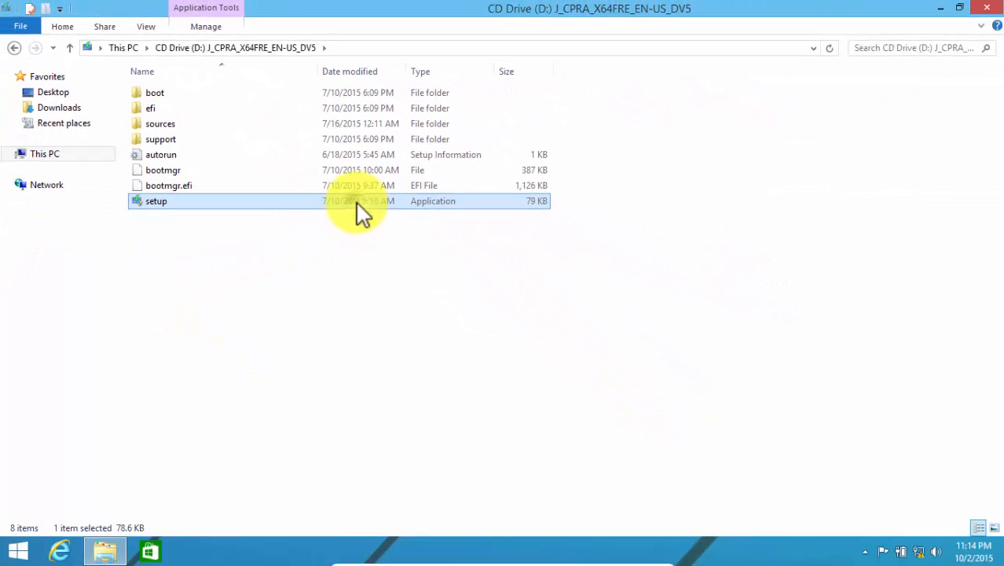
Launch setup with UAC approval, choose 'Not right now' for updates and continue to the license terms
double_click(357, 203)
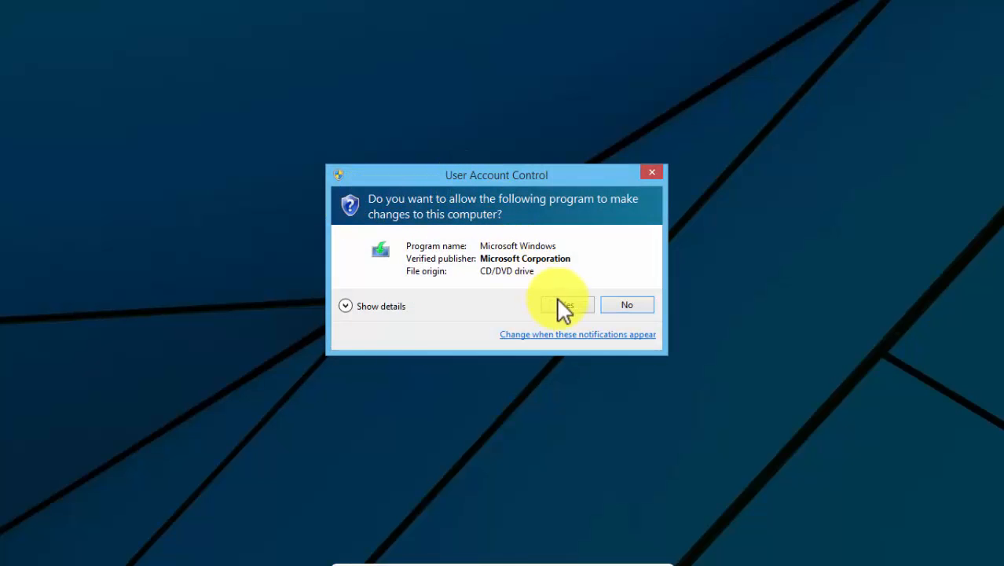
left_click(565, 305)
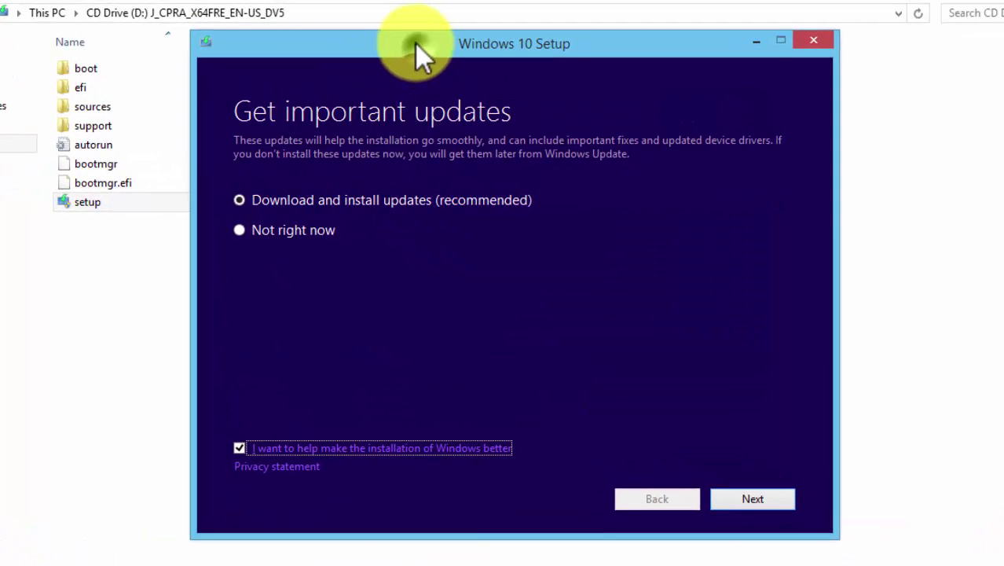
left_click_drag(418, 50, 415, 42)
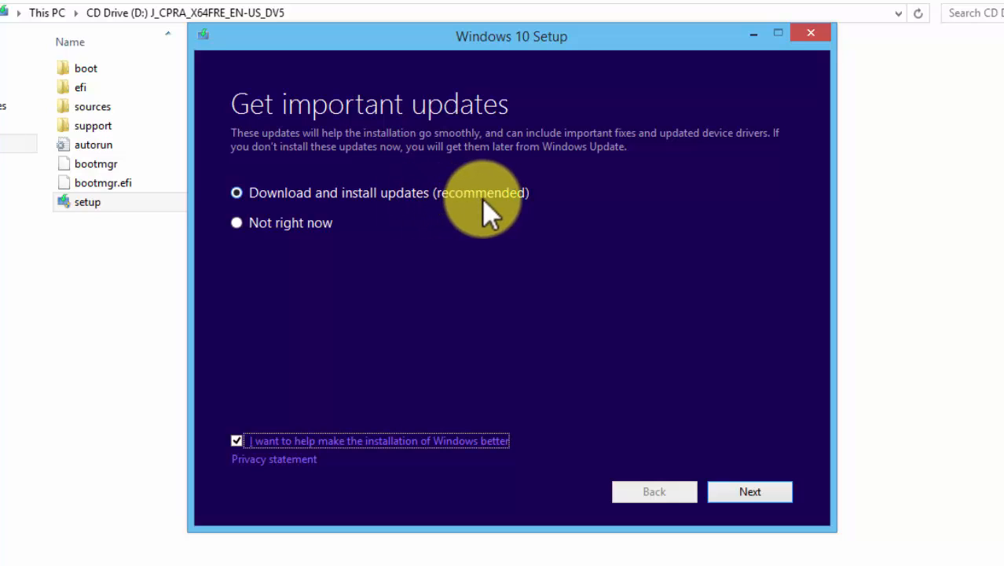
left_click(283, 223)
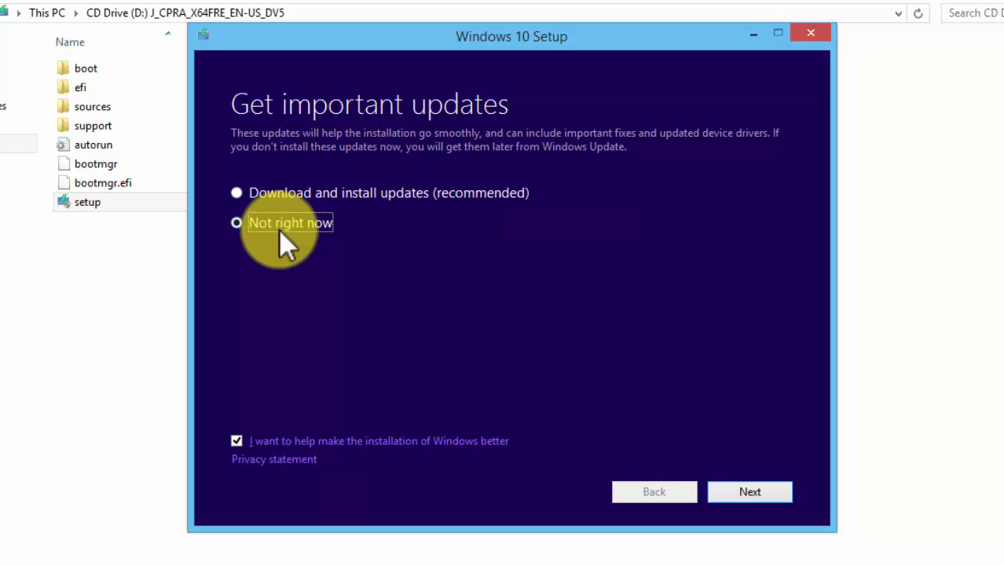
left_click(748, 487)
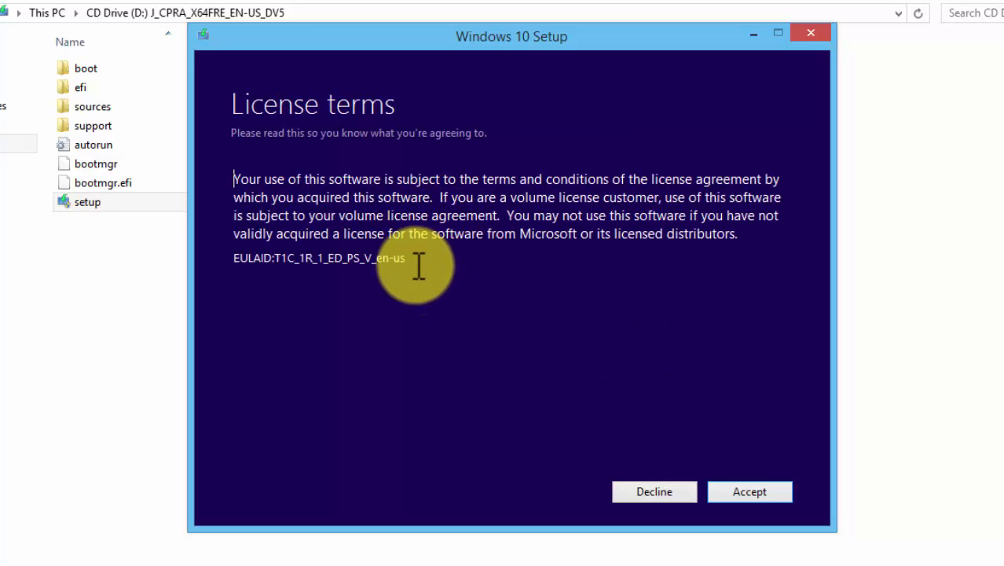
Accept the license terms and wait for the Ready to install summary
left_click(749, 491)
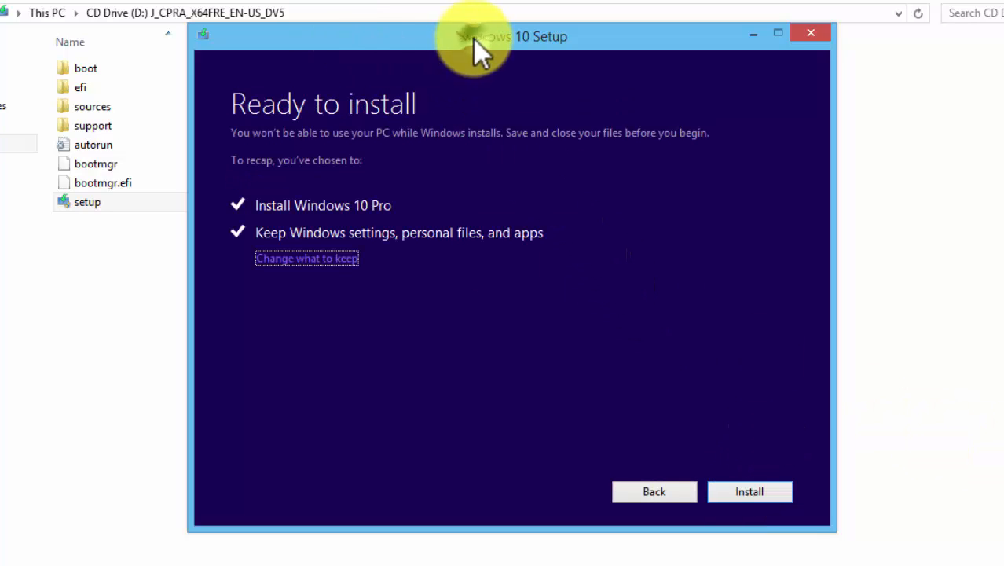
left_click_drag(473, 40, 466, 38)
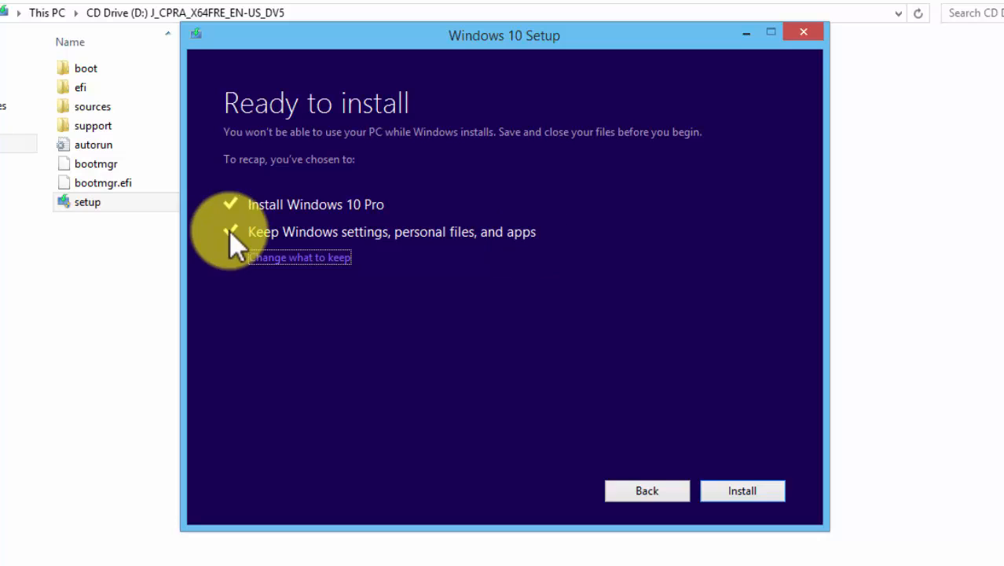
left_click(310, 258)
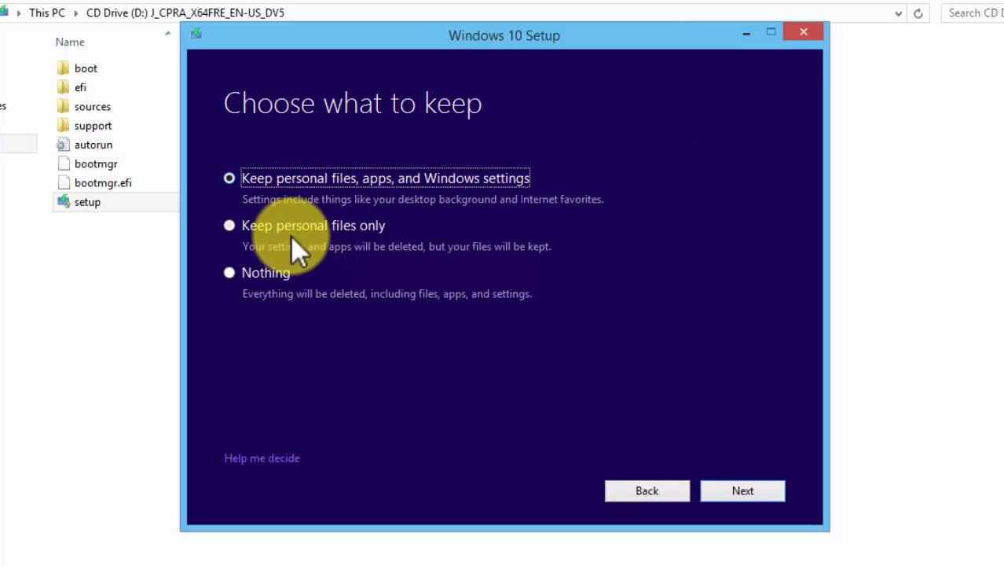
left_click(274, 273)
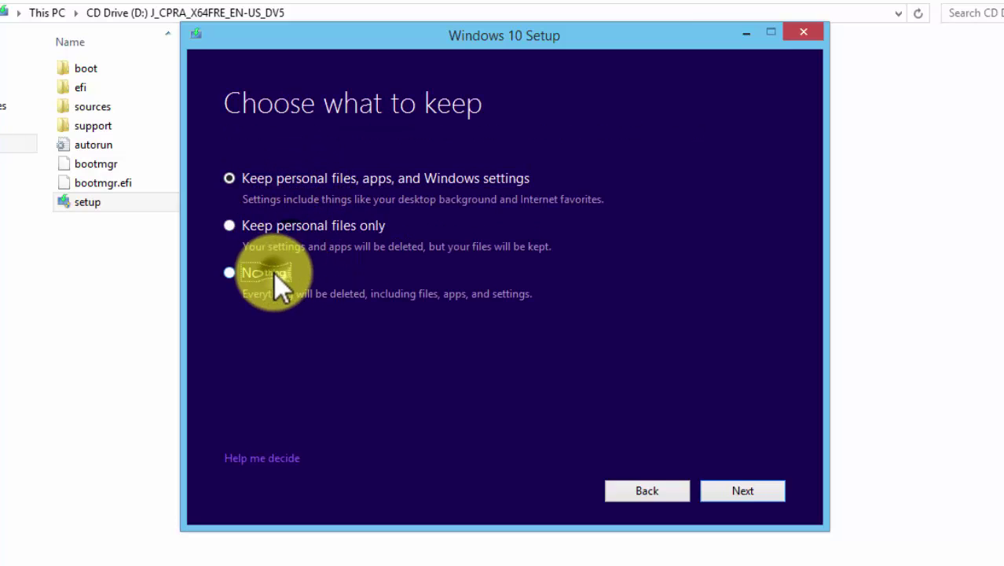
left_click(332, 182)
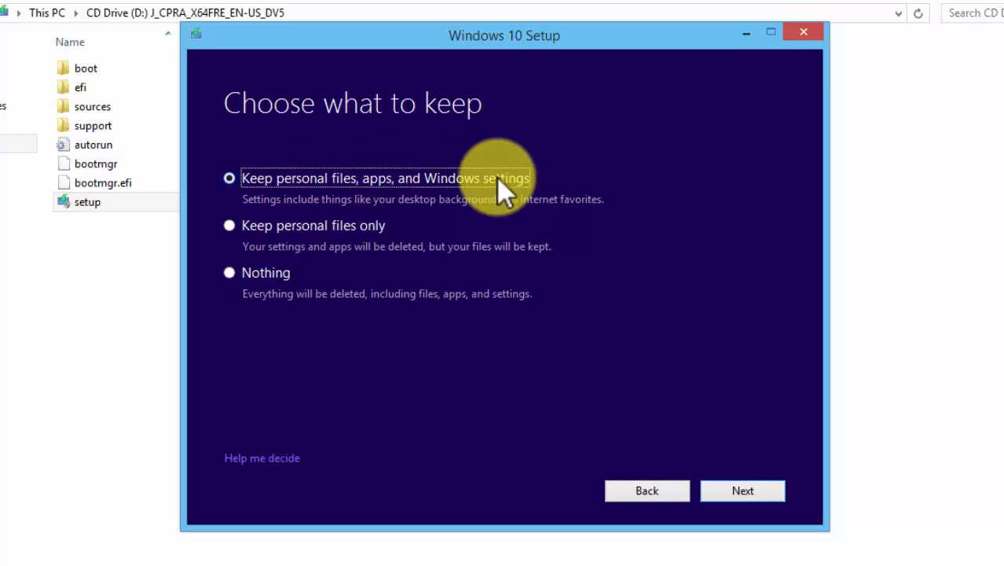
left_click(746, 495)
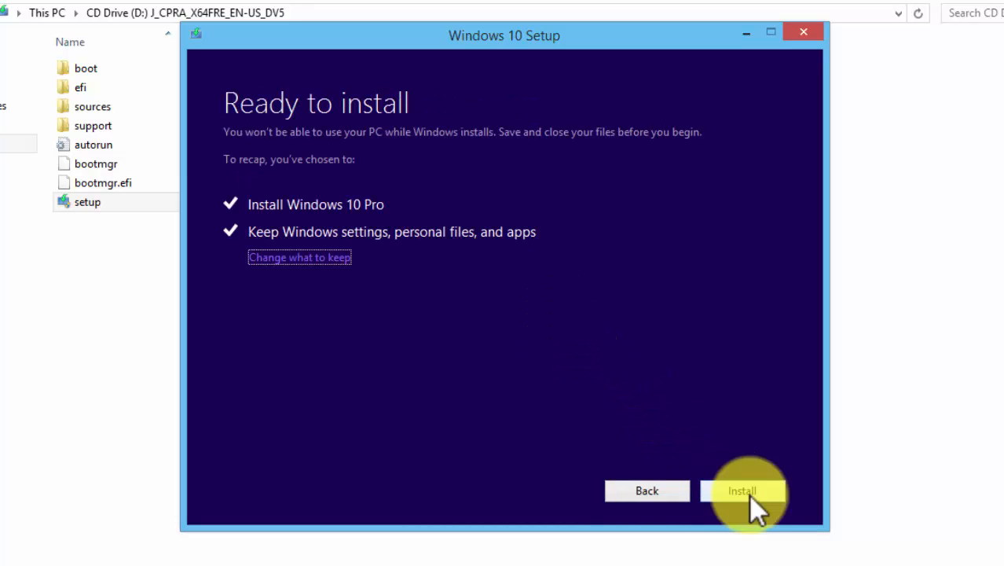
Start the Windows 10 Pro installation and wait for the new desktop
left_click(743, 490)
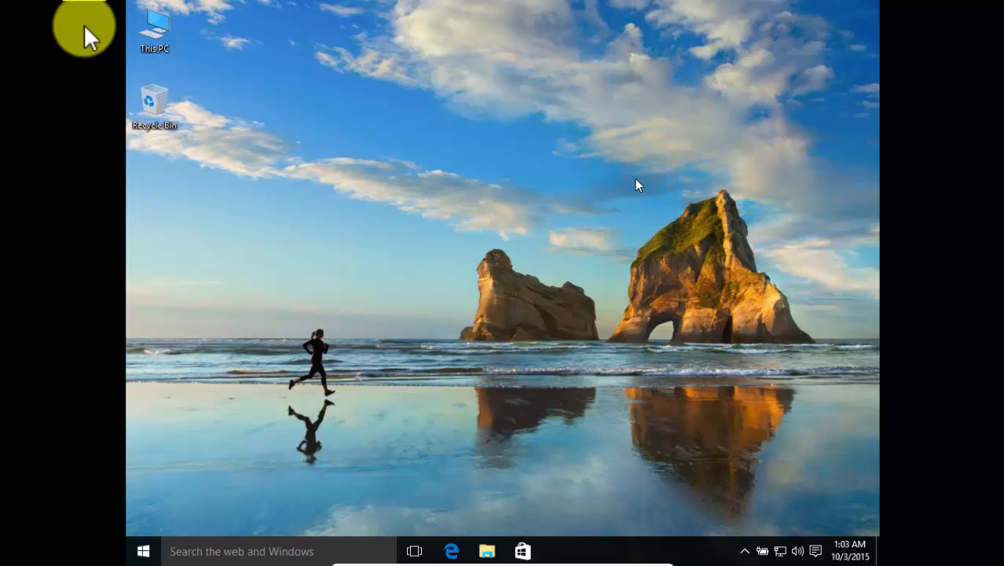
Refresh the desktop and check the Windows 8.1 (C:) drive in This PC, then close it
right_click(570, 149)
left_click(605, 189)
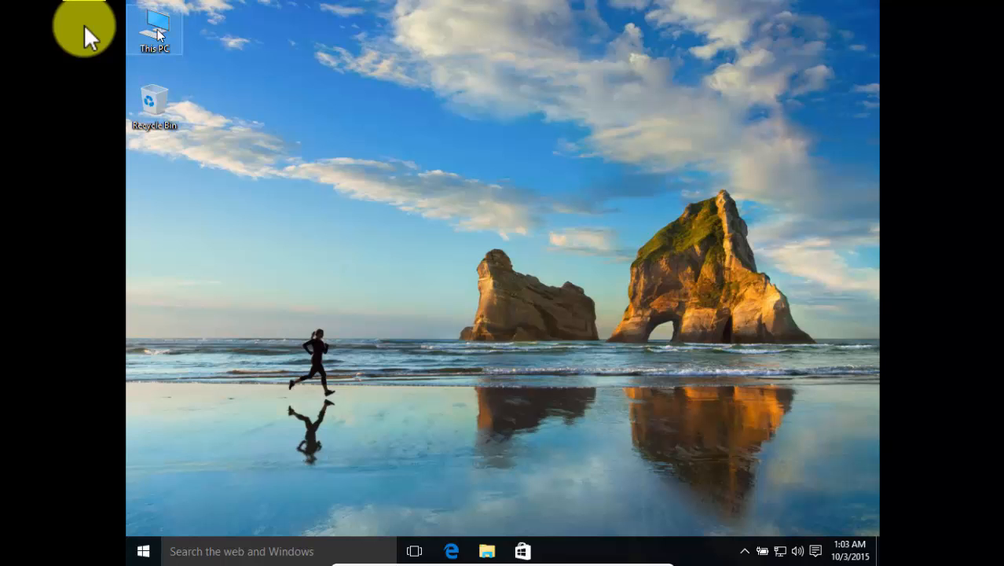
double_click(160, 33)
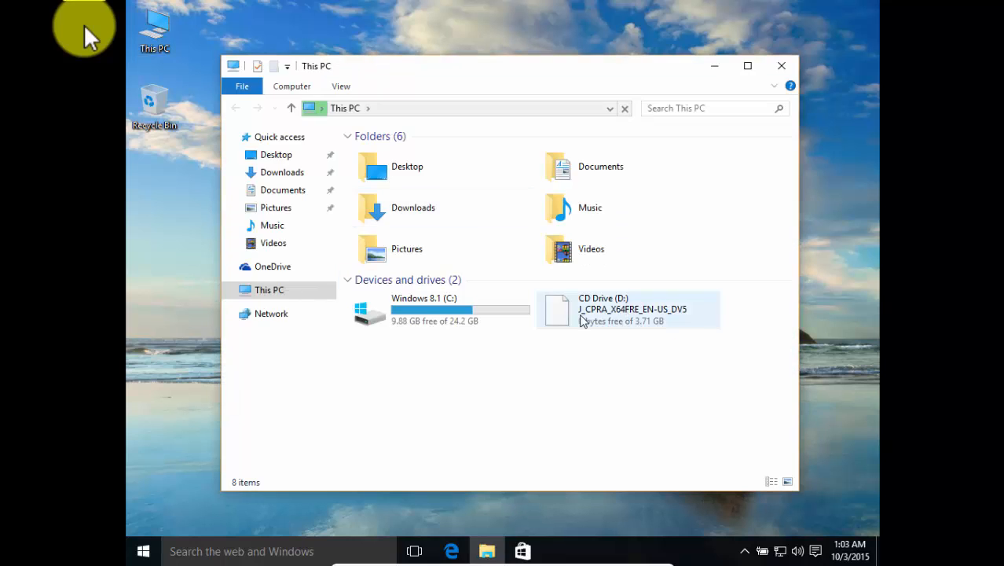
left_click(470, 319)
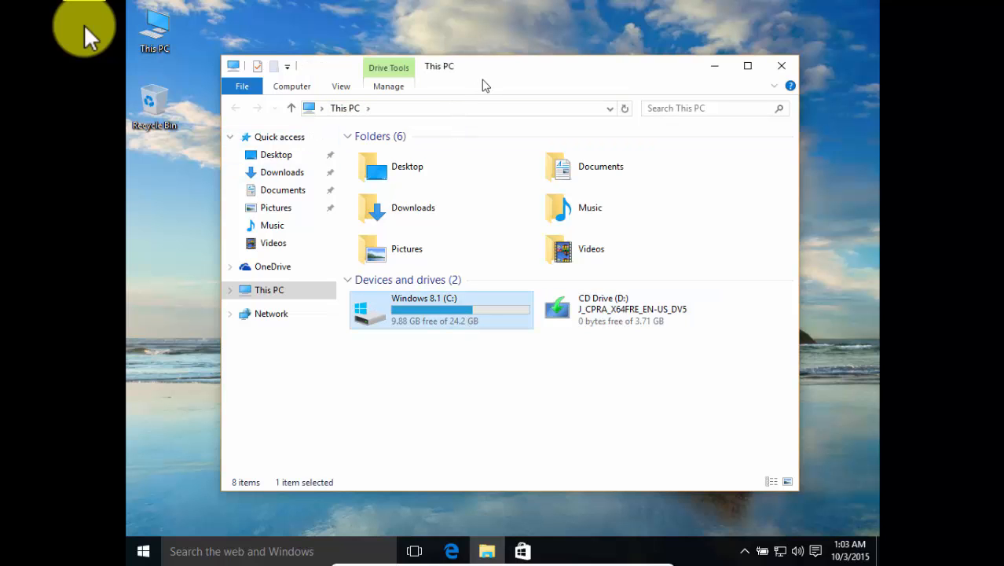
left_click(782, 66)
right_click(542, 153)
left_click(592, 199)
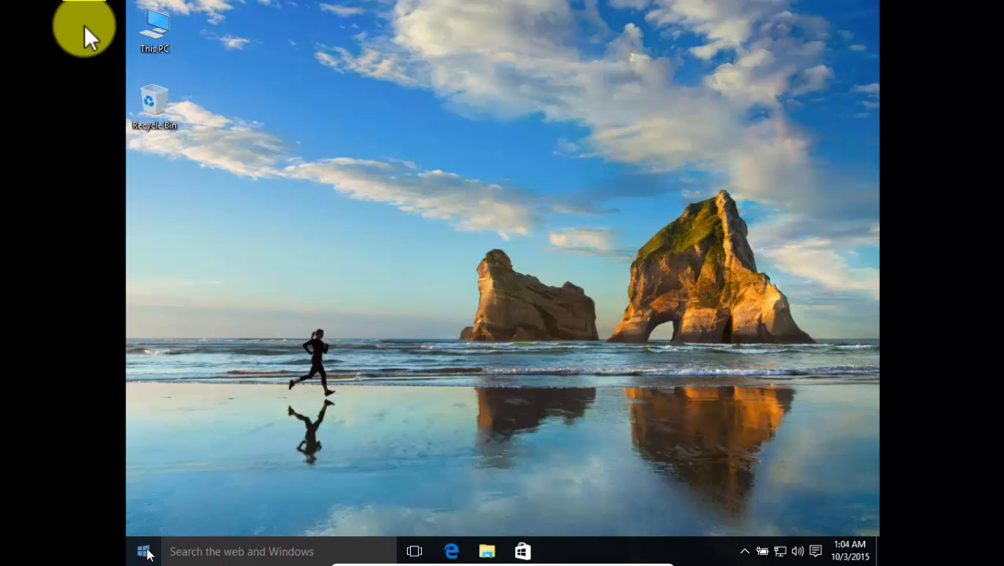
Show the Start menu with most-used apps and live tiles
left_click(146, 552)
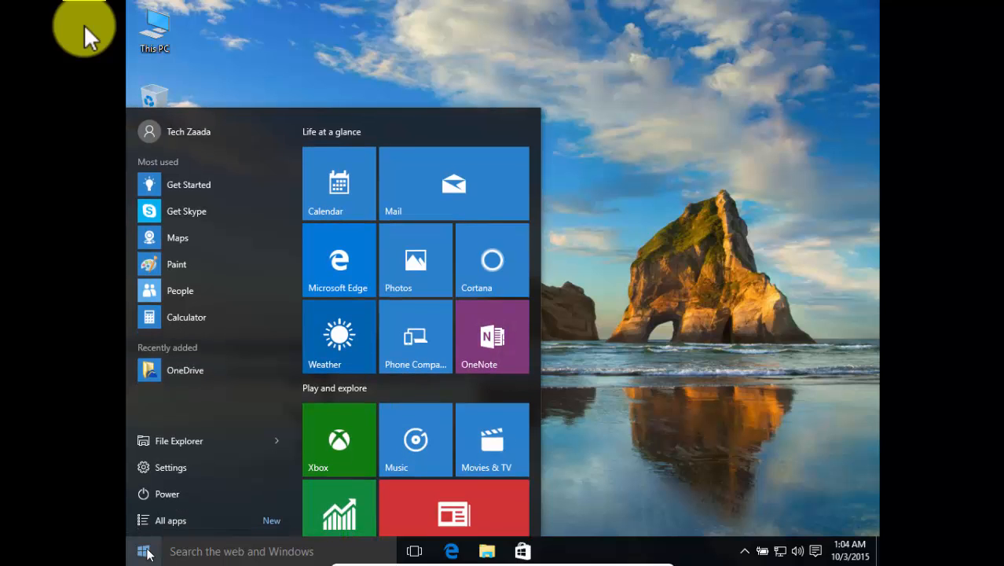